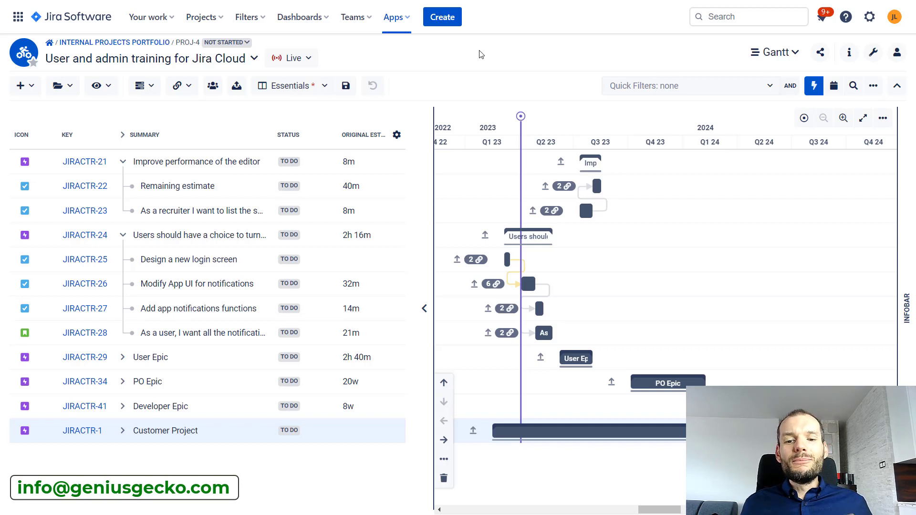
# Create a basic task with the summary "Analysis"
pyautogui.click(25, 86)
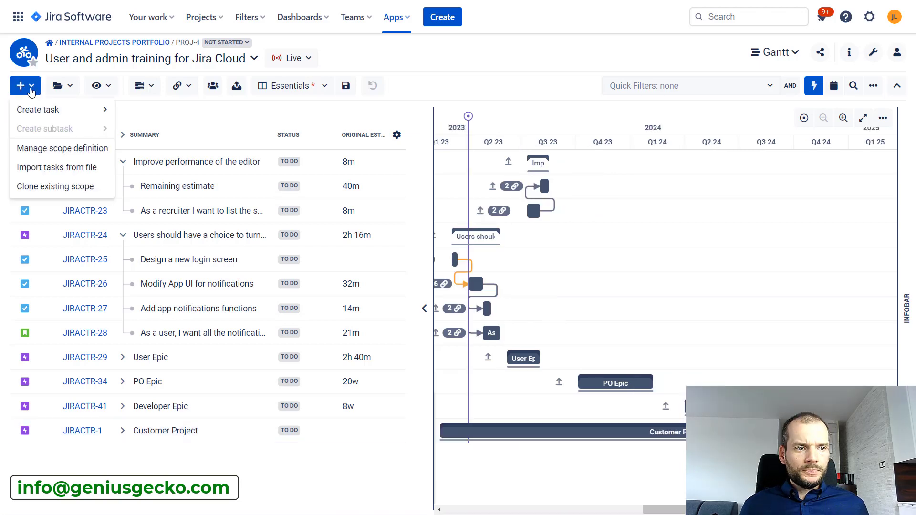
pyautogui.moveTo(44, 109)
pyautogui.click(178, 135)
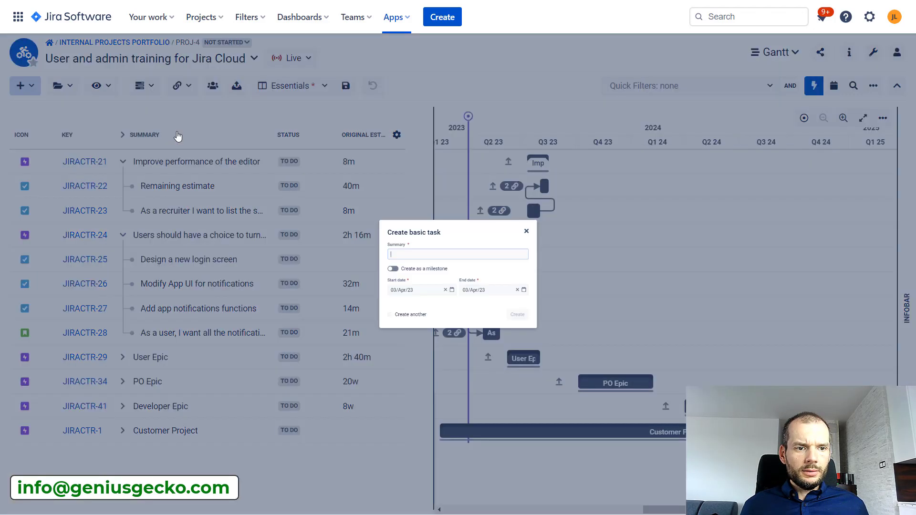
pyautogui.write('Analysis')
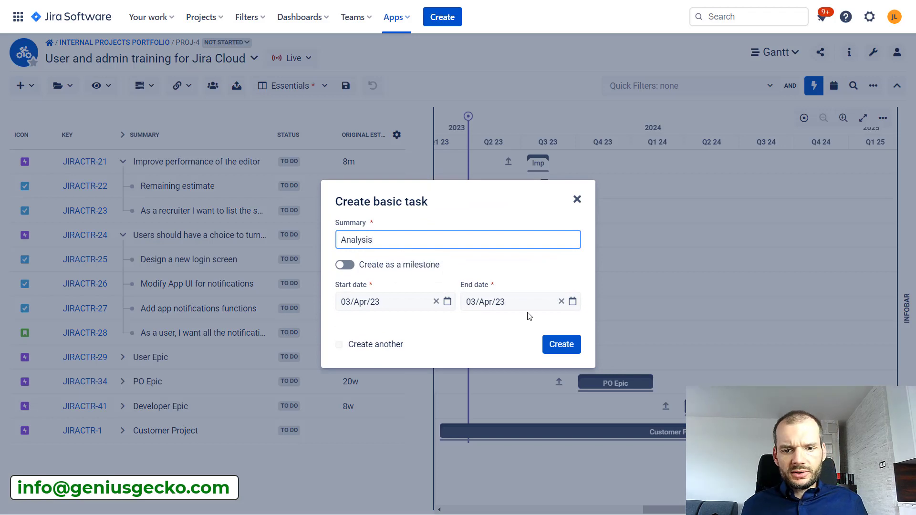
pyautogui.click(561, 343)
# Create another basic task with the summary "Development"
pyautogui.click(40, 90)
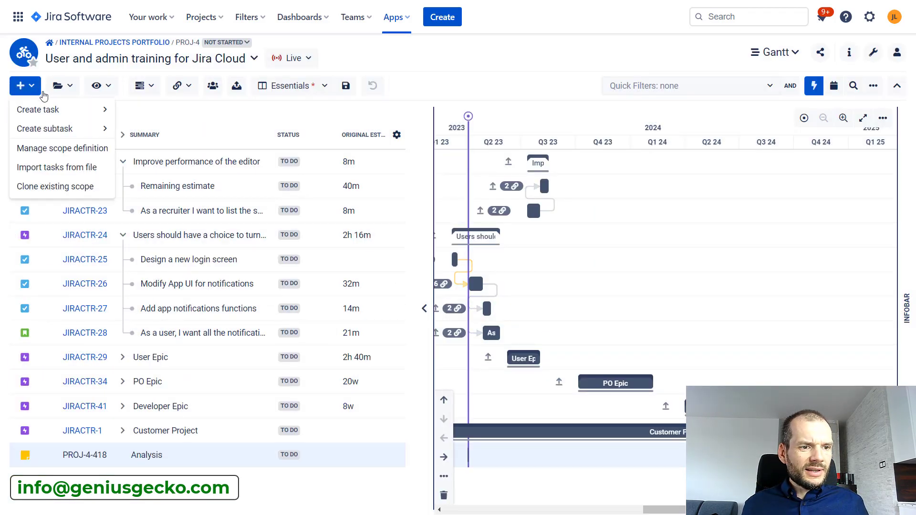
pyautogui.moveTo(43, 108)
pyautogui.click(167, 127)
pyautogui.write('D')
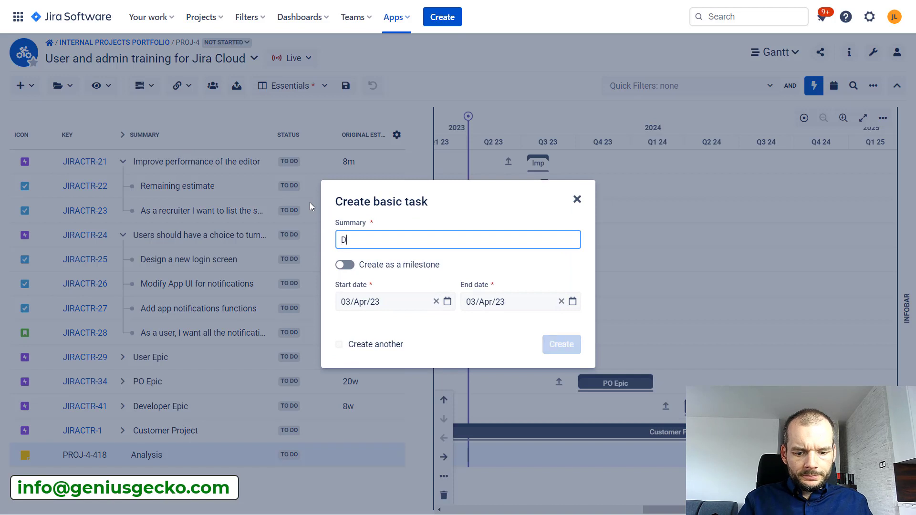
pyautogui.write('evelopment')
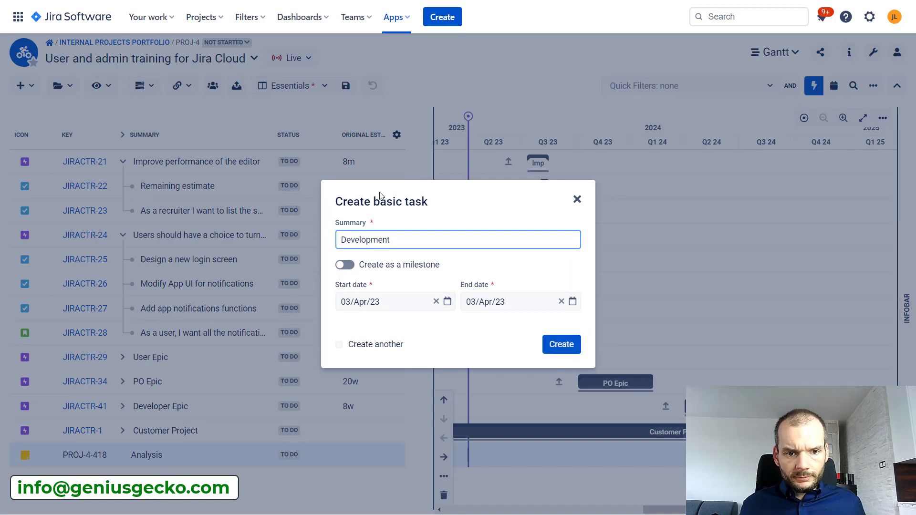
pyautogui.click(553, 341)
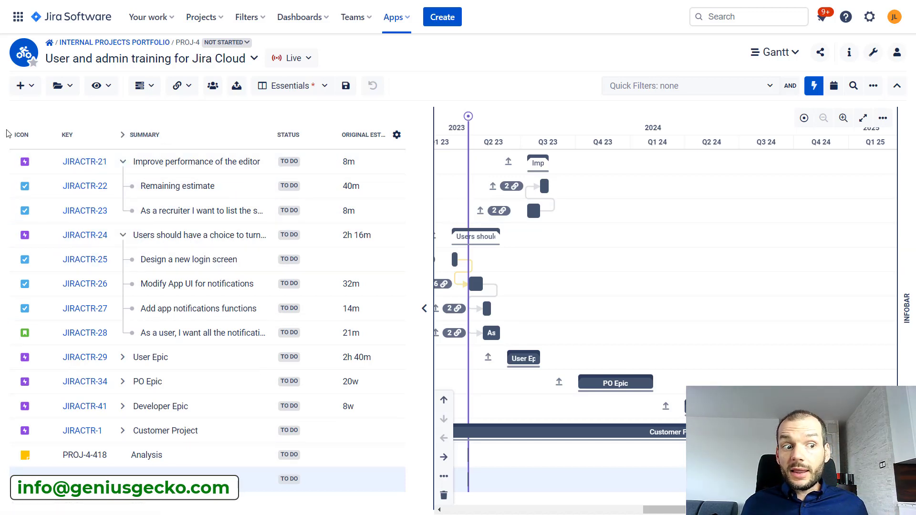
# Nest the "Improve performance of the editor" and "Users should have a choice" epics under the Analysis task
pyautogui.moveTo(17, 164); pyautogui.dragTo(120, 453)
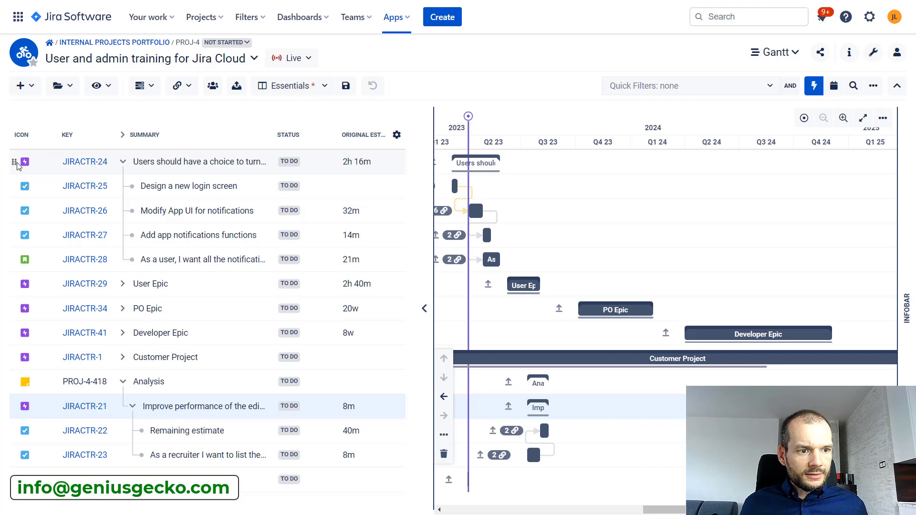
pyautogui.moveTo(16, 161); pyautogui.dragTo(181, 386)
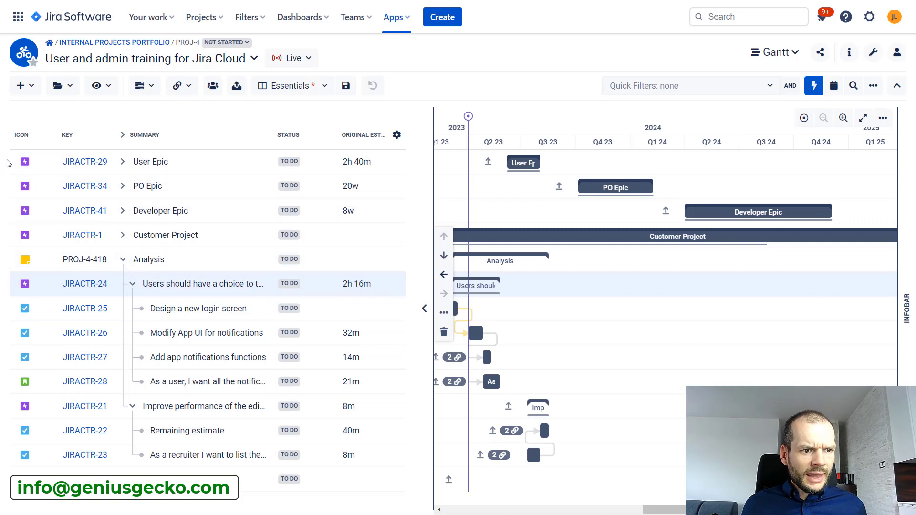
# Nest the User Epic and PO Epic under the Development task
pyautogui.moveTo(15, 162); pyautogui.dragTo(185, 510)
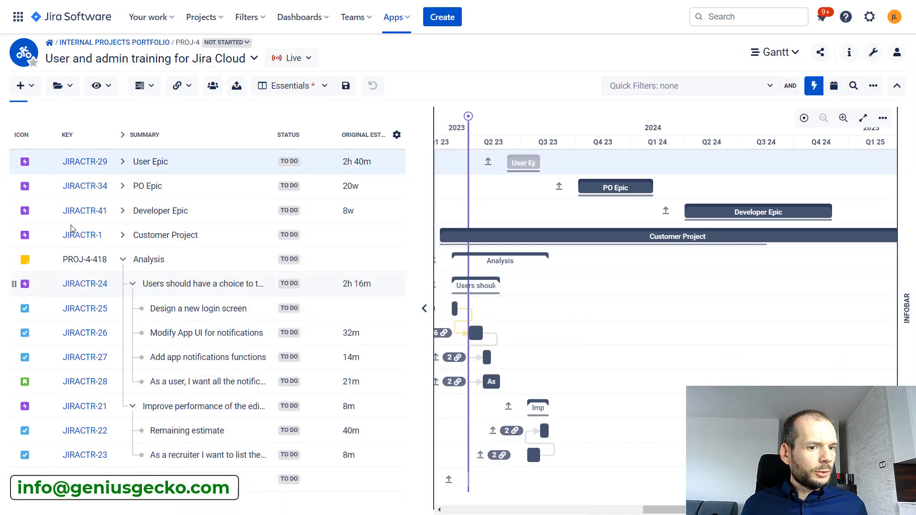
pyautogui.moveTo(13, 161); pyautogui.dragTo(219, 462)
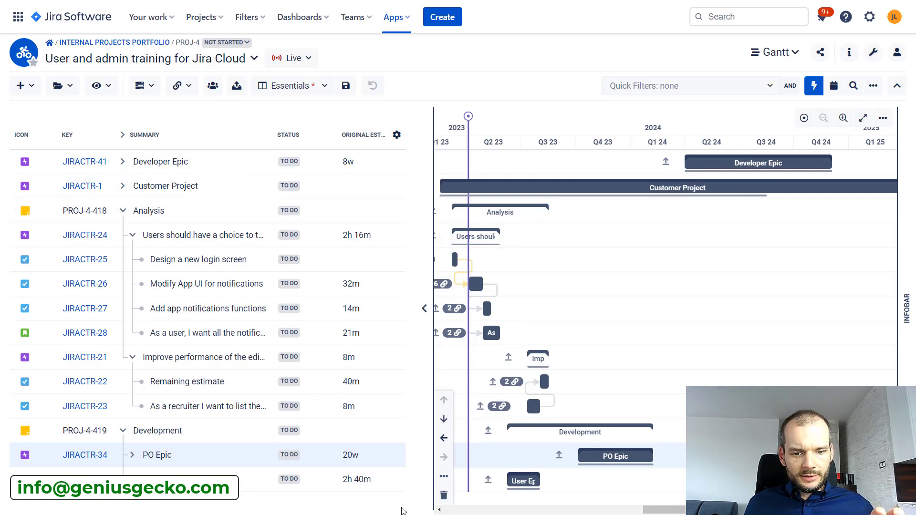
# Lengthen the timeline bars of the "As a user, I want all the notifications" and "Remaining estimate" tasks
pyautogui.click(439, 510)
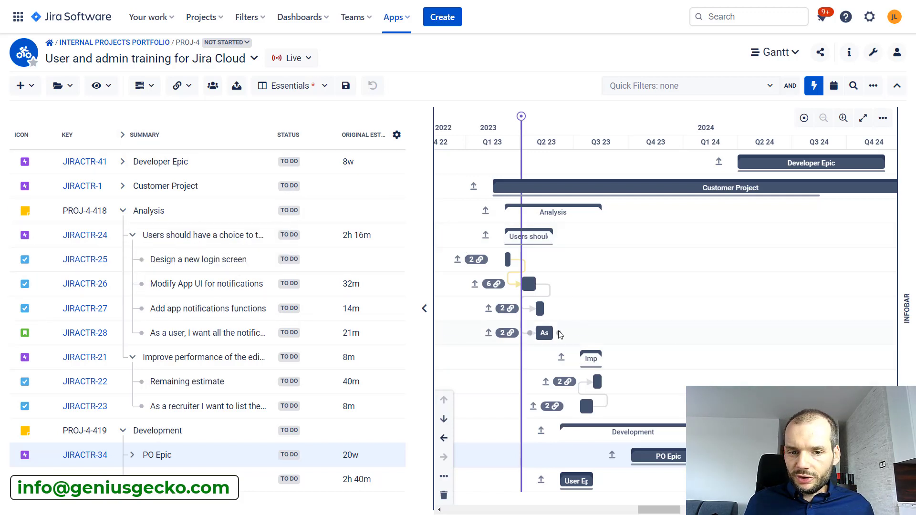
pyautogui.moveTo(551, 335); pyautogui.dragTo(585, 324)
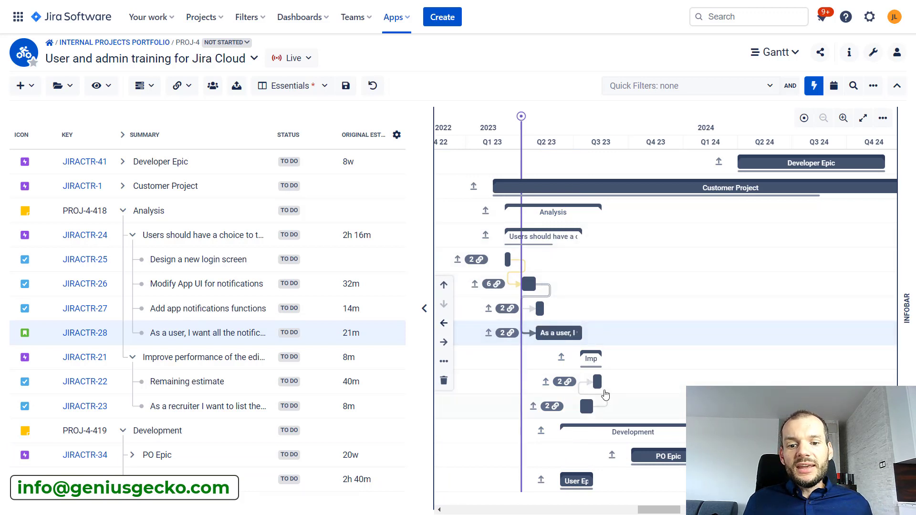
pyautogui.click(615, 384)
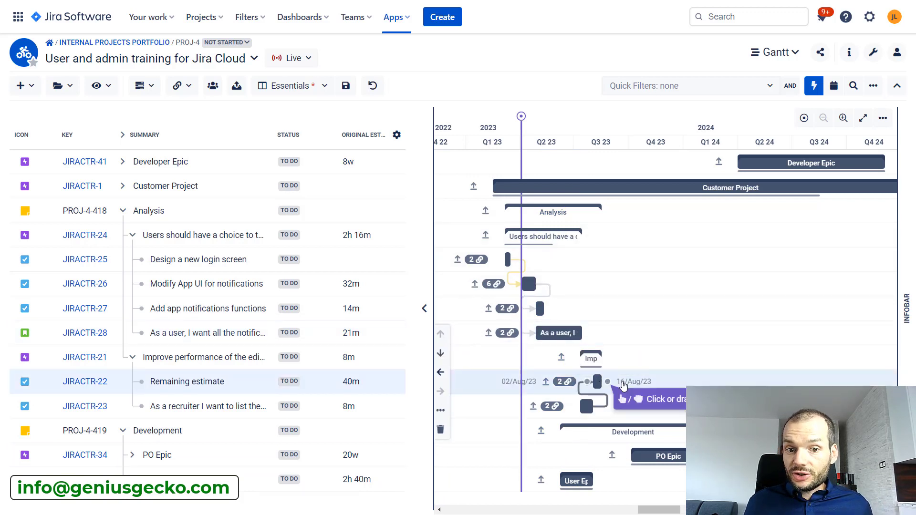
pyautogui.moveTo(607, 382); pyautogui.dragTo(641, 381)
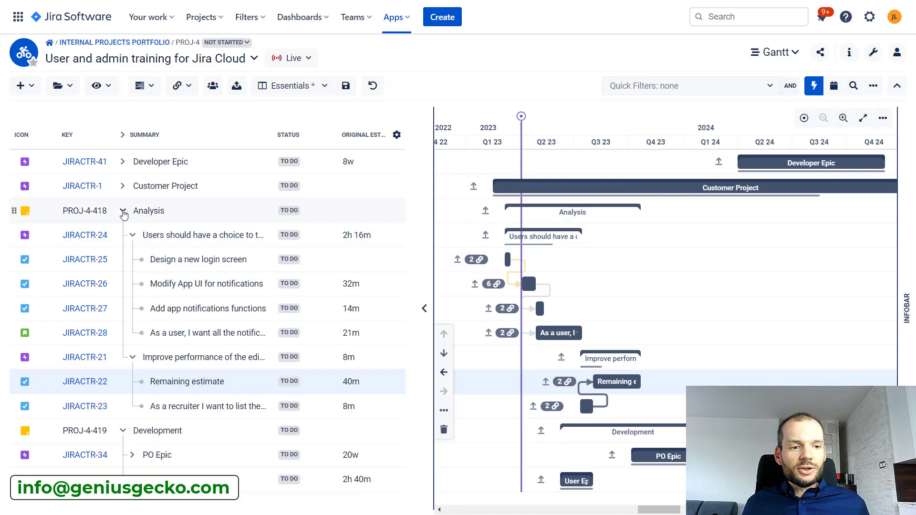
# Collapse and expand the Analysis task to compare its summary bar with its children
pyautogui.click(123, 212)
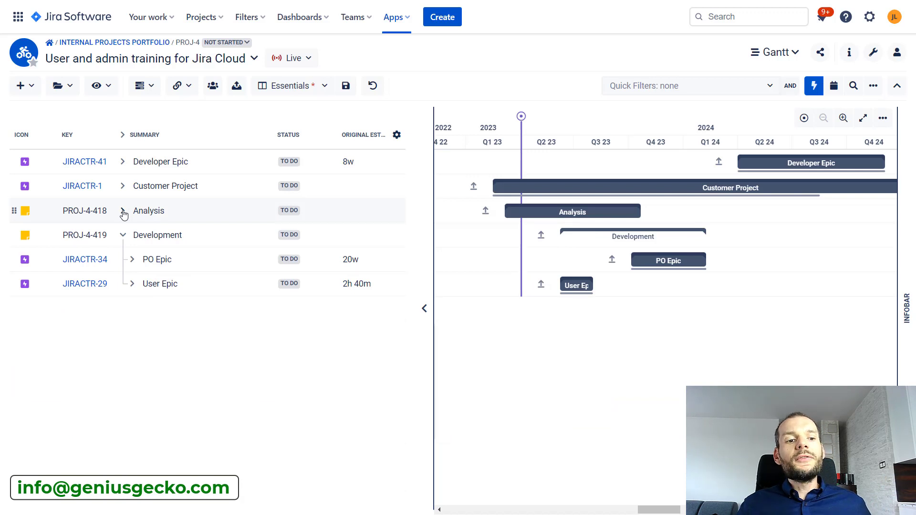
pyautogui.moveTo(542, 236)
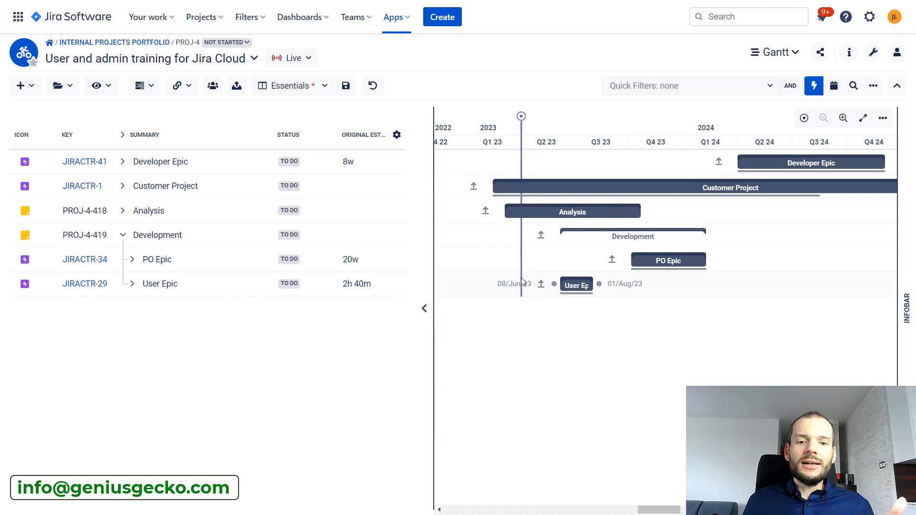
pyautogui.moveTo(637, 209)
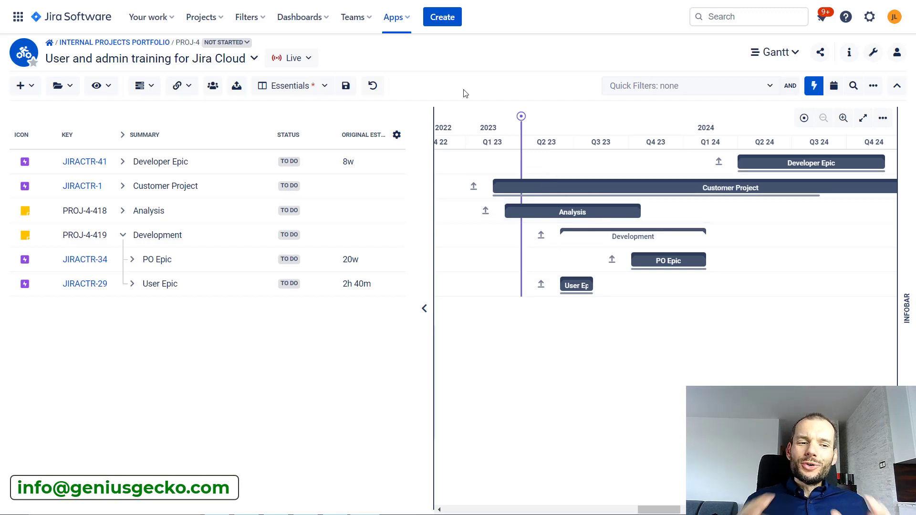
pyautogui.click(122, 211)
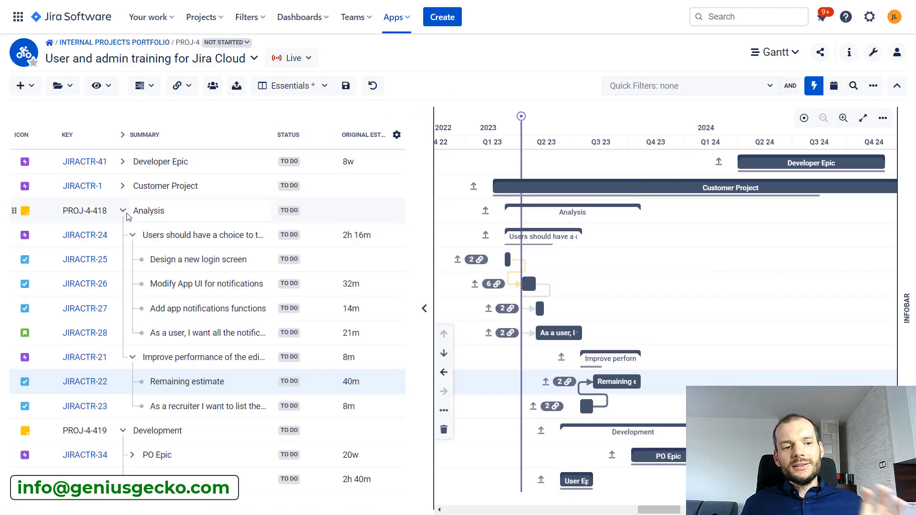
pyautogui.click(125, 213)
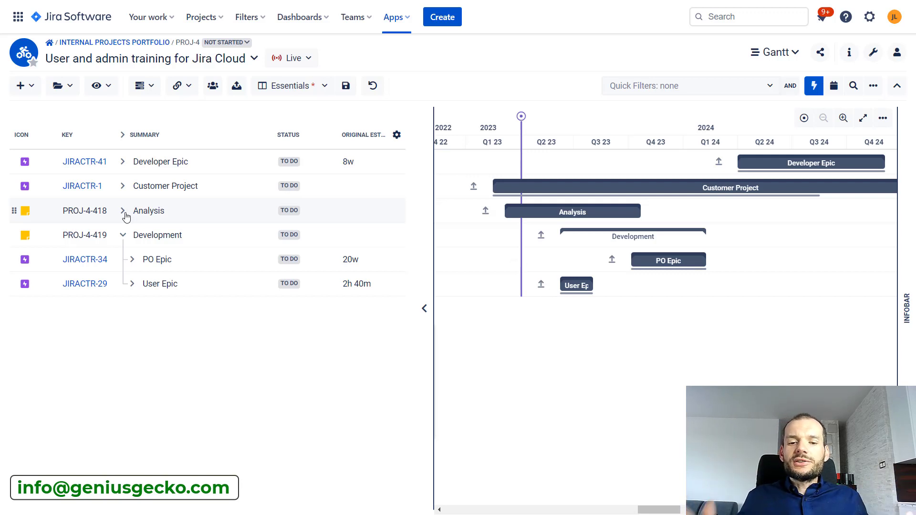
pyautogui.moveTo(504, 211)
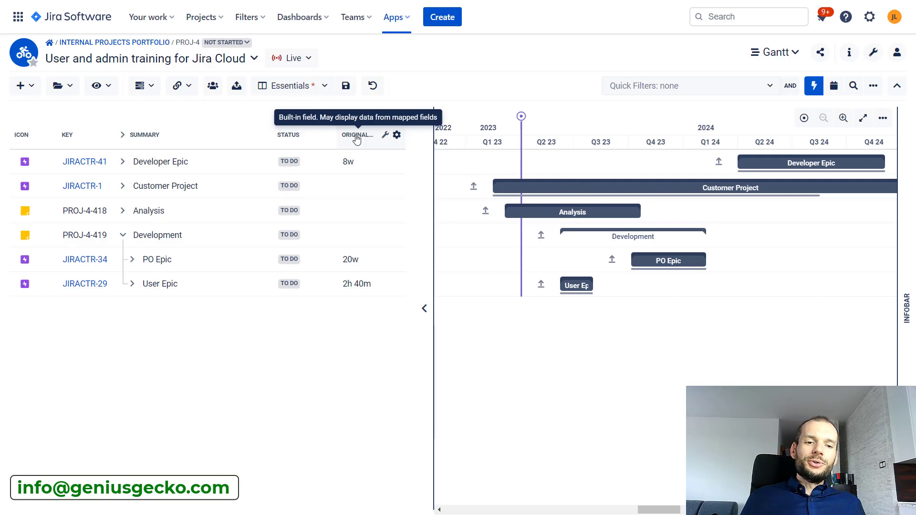
pyautogui.click(123, 212)
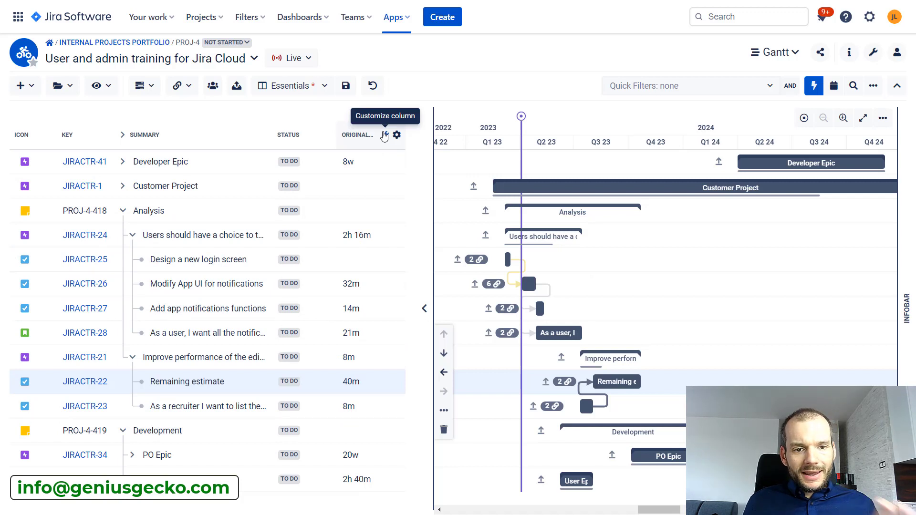
# Set the Original Estimate column's aggregation to "Sum, without parent"
pyautogui.click(384, 135)
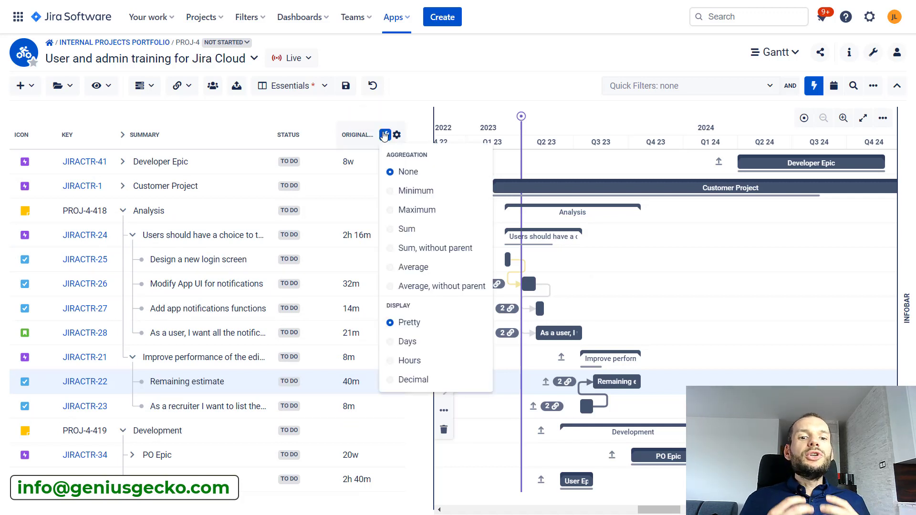
pyautogui.click(417, 253)
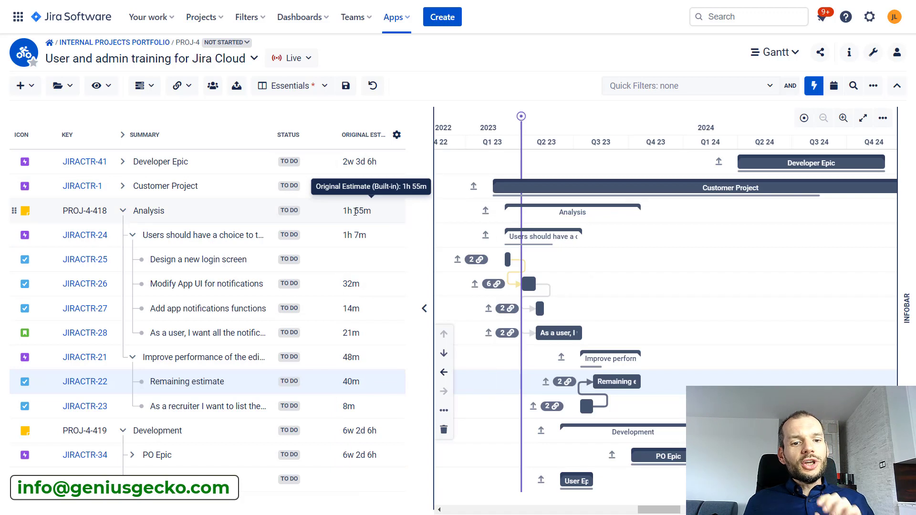
# Collapse and expand the Analysis task to review its aggregated original estimate
pyautogui.moveTo(341, 210); pyautogui.dragTo(371, 210)
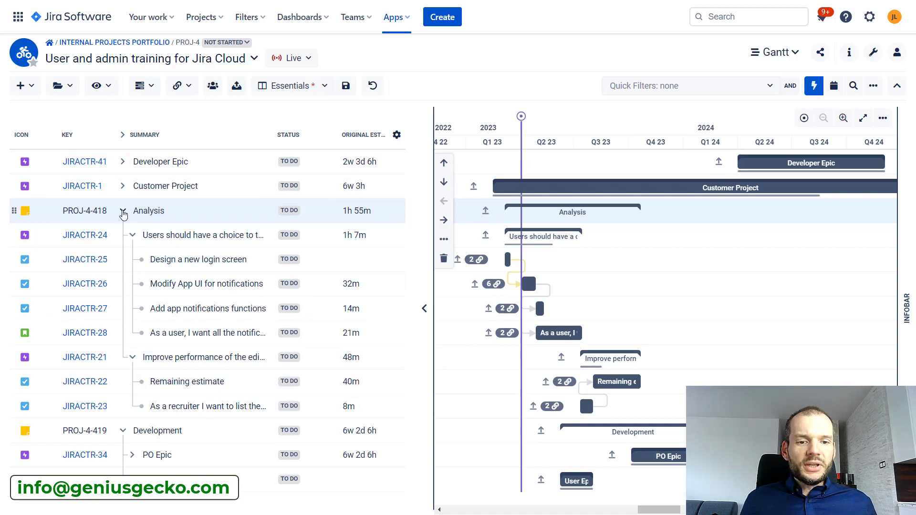
pyautogui.click(123, 210)
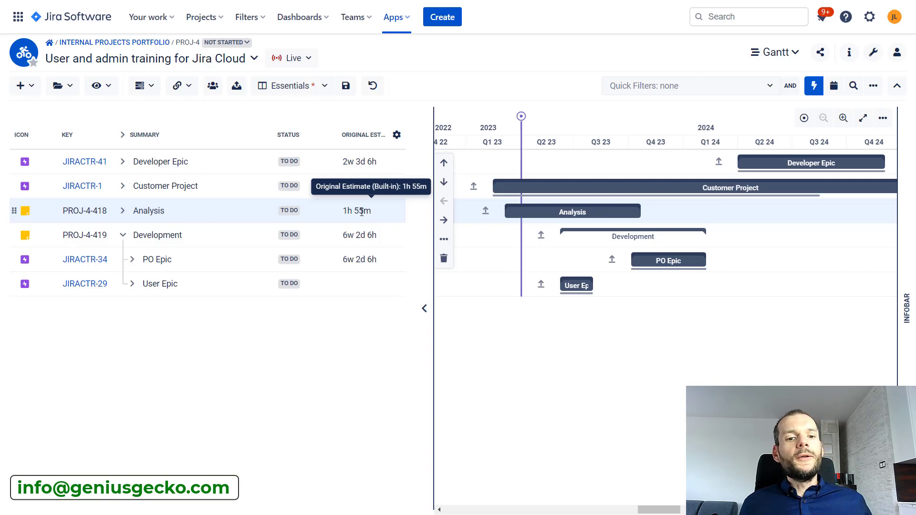
pyautogui.click(122, 212)
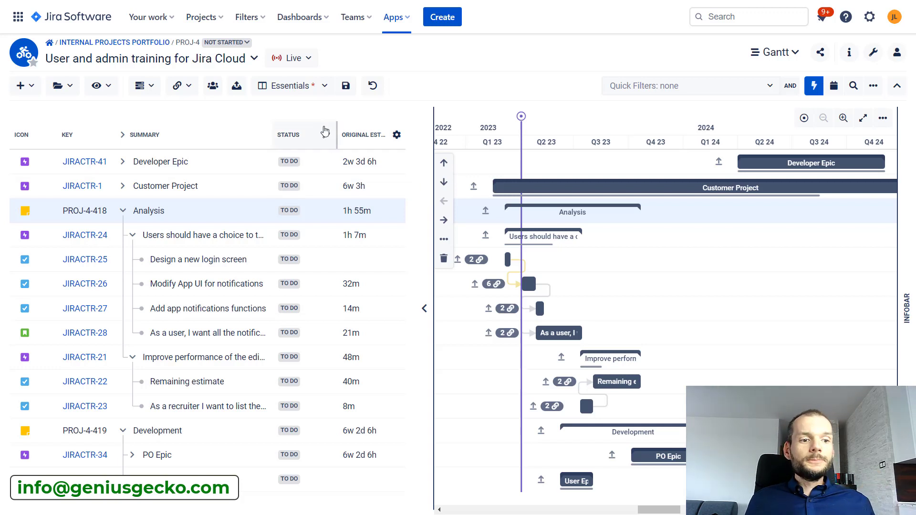
# Set the Status column's aggregation to "Children status categories"
pyautogui.click(326, 134)
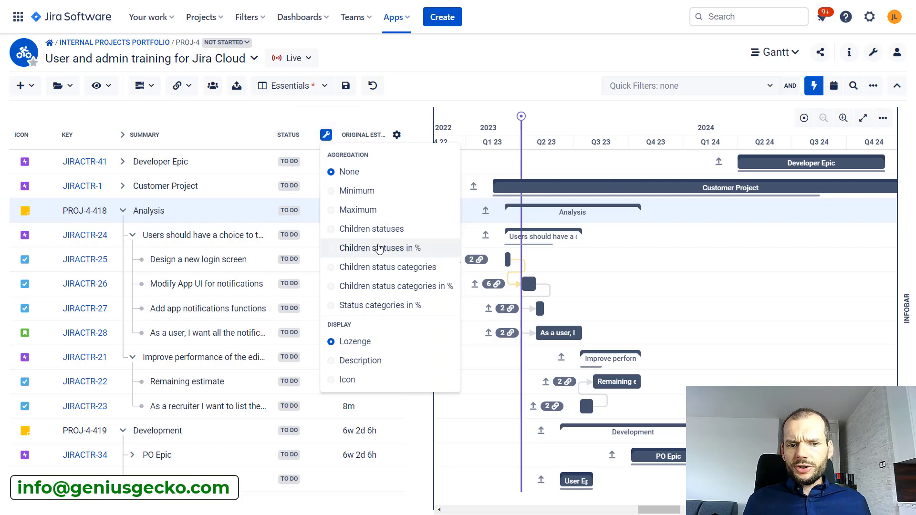
pyautogui.click(376, 270)
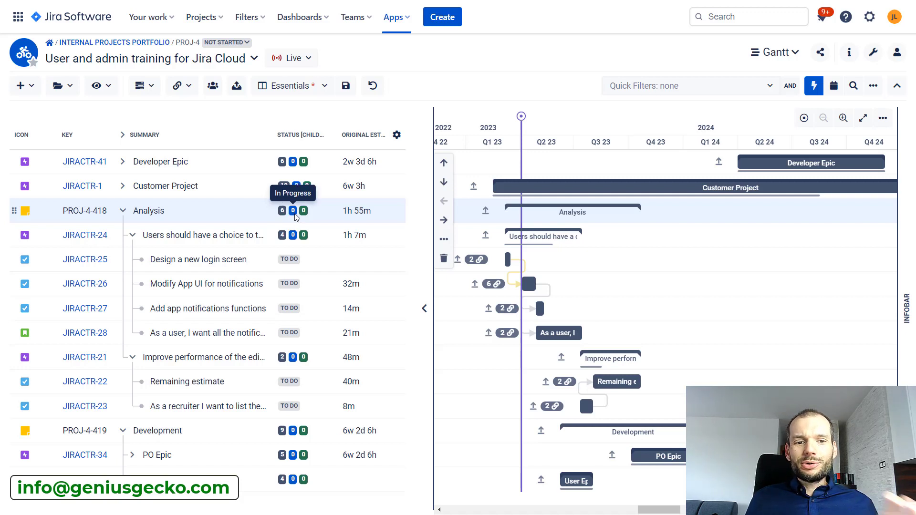
# Add a "Time Tracking (Spent)" column to the task grid
pyautogui.click(397, 135)
pyautogui.click(372, 276)
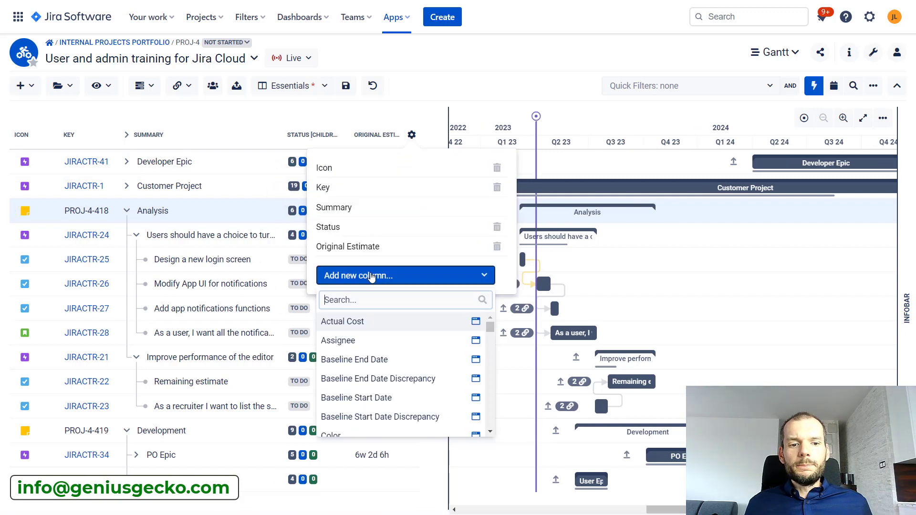
pyautogui.write('time')
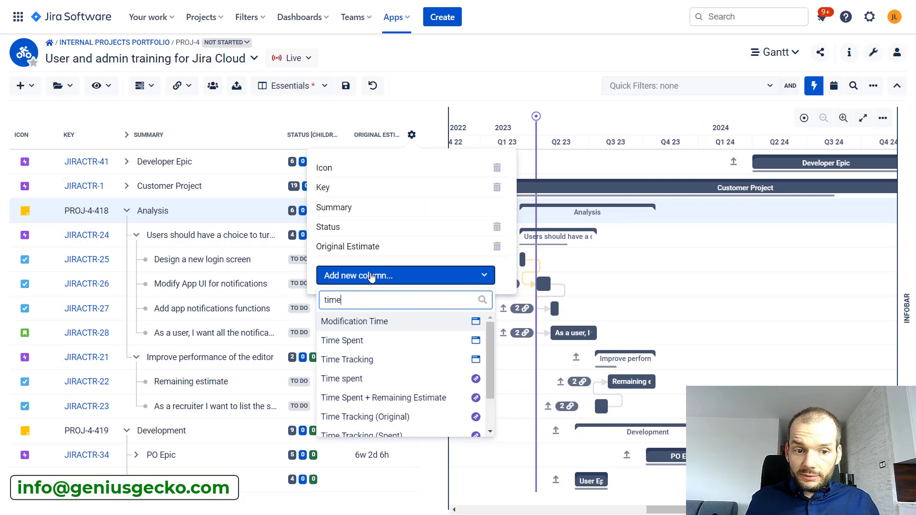
pyautogui.scroll(-1, 389, 400)
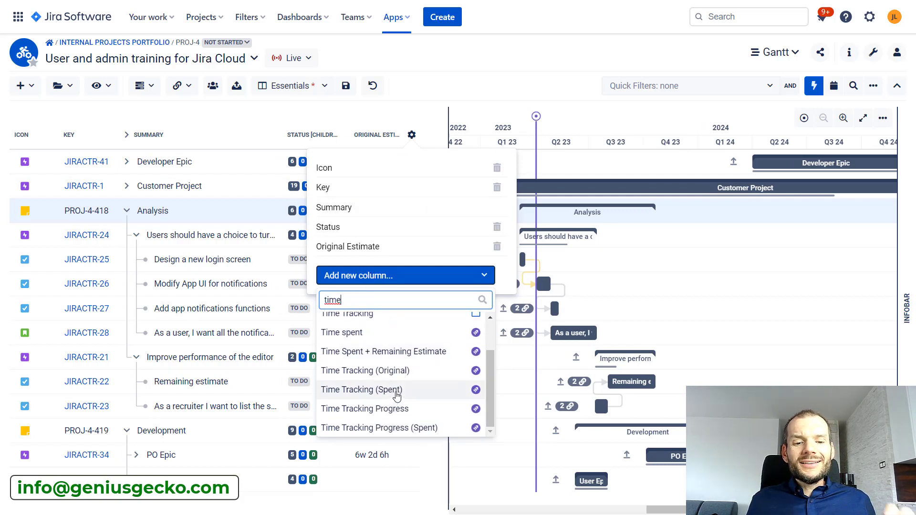
pyautogui.click(396, 391)
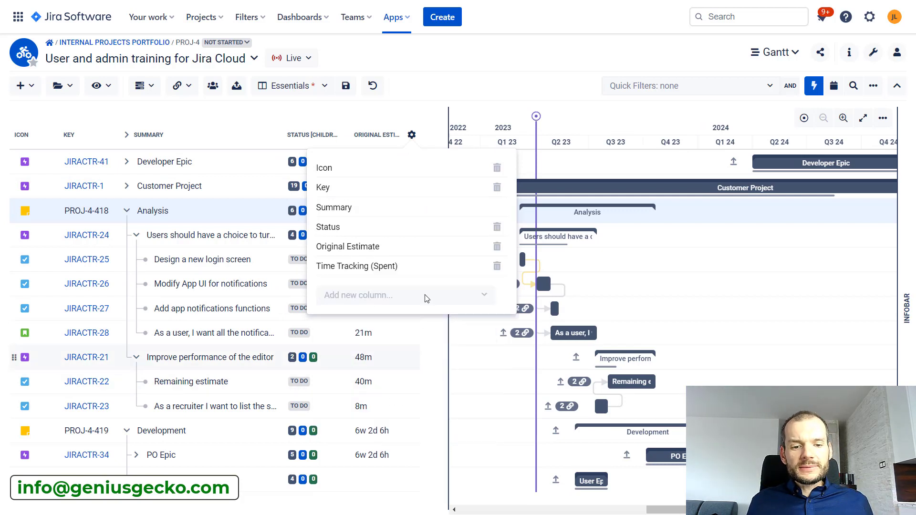
pyautogui.click(505, 84)
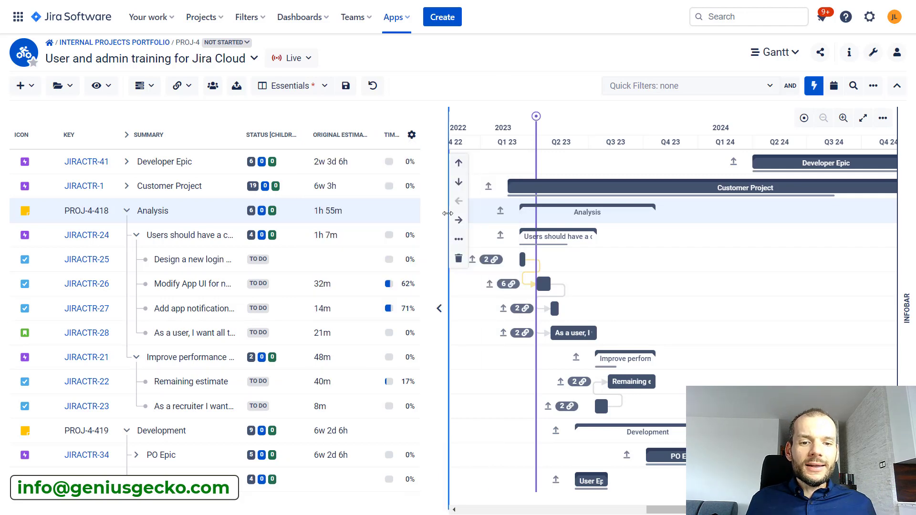
# Widen the task grid and set the Time Tracking (Spent) column's aggregation to "Sum, without parent"
pyautogui.moveTo(449, 213); pyautogui.dragTo(526, 213)
pyautogui.click(477, 134)
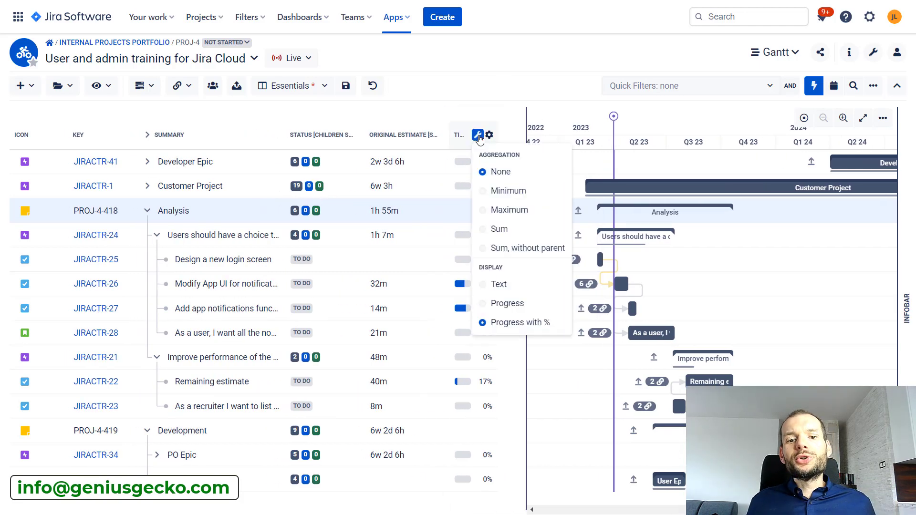
pyautogui.click(499, 252)
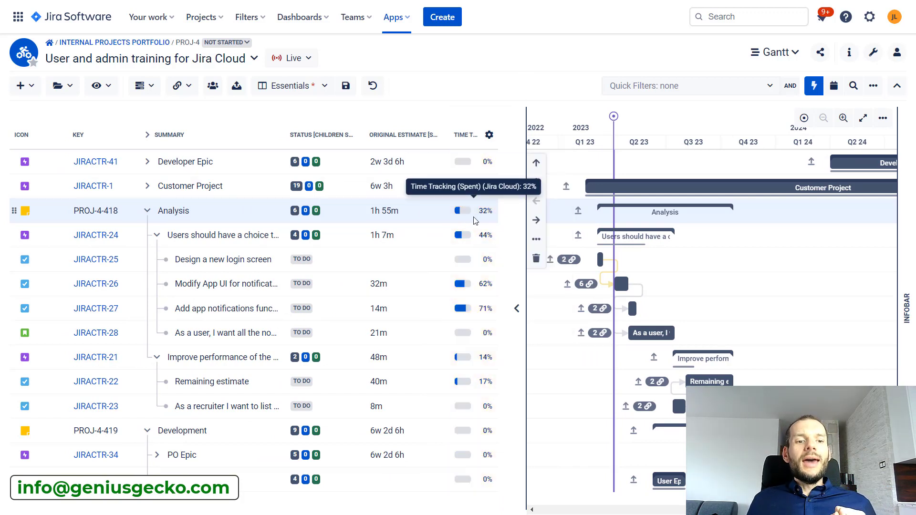
# Collapse and expand the Analysis task and its epics to review the aggregated time tracking progress
pyautogui.click(148, 211)
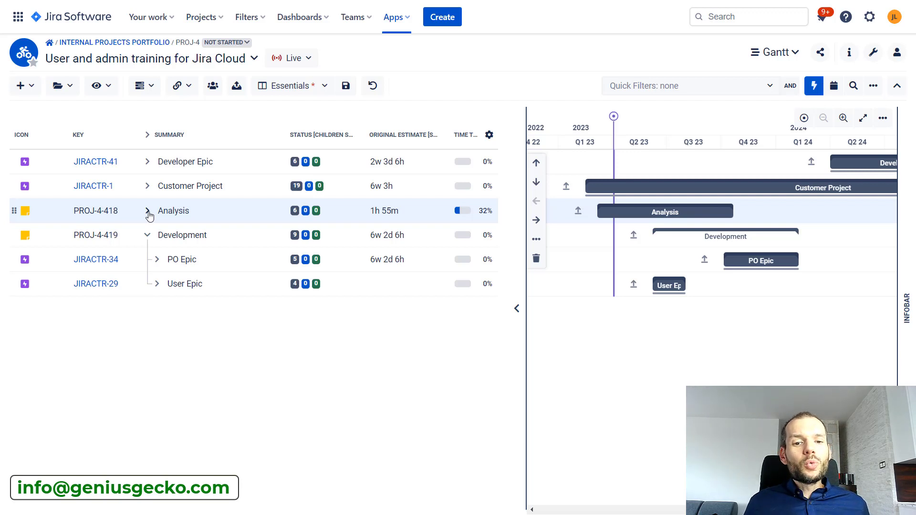
pyautogui.moveTo(483, 211)
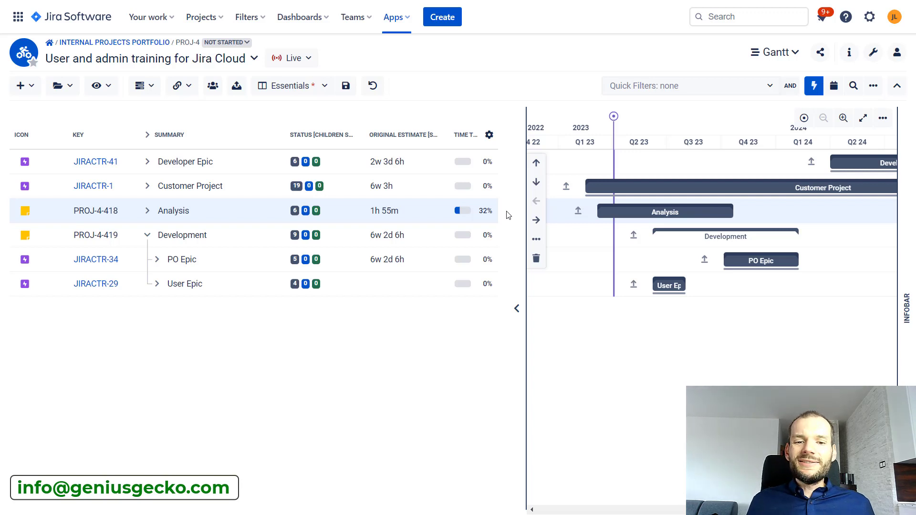
pyautogui.click(477, 135)
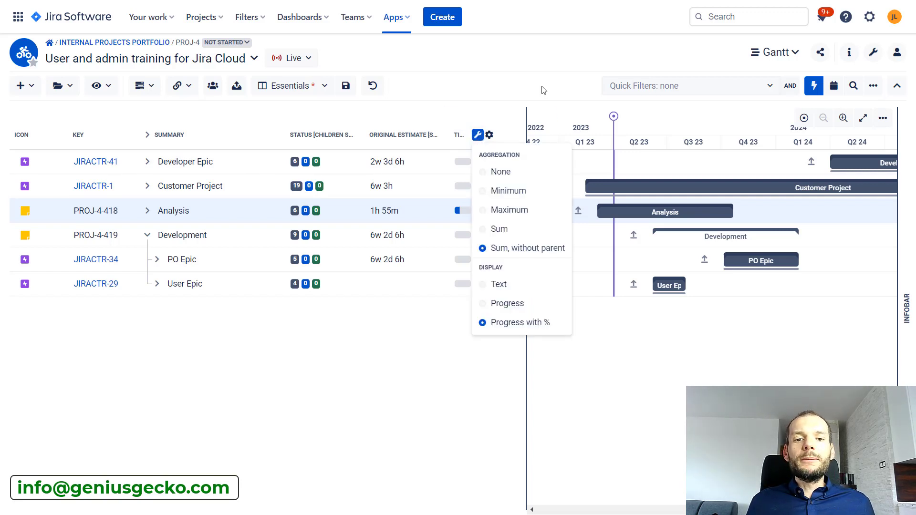
pyautogui.click(521, 72)
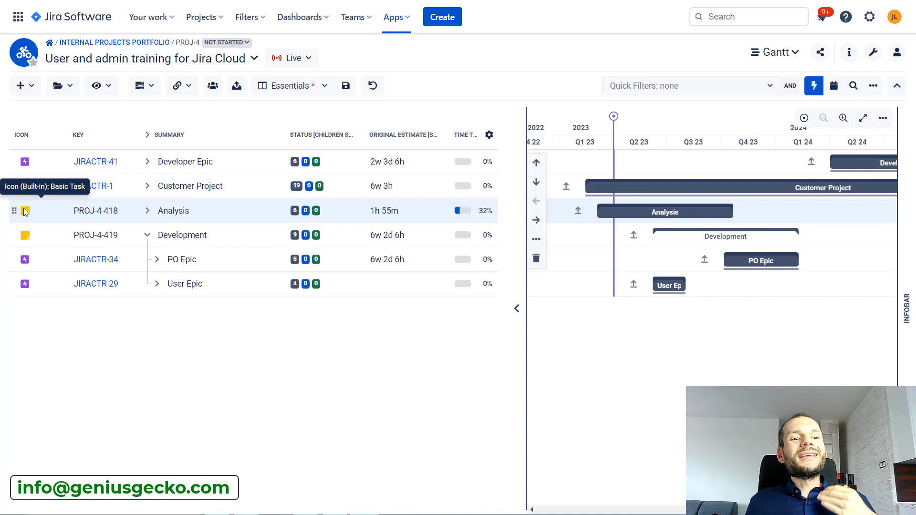
pyautogui.click(148, 211)
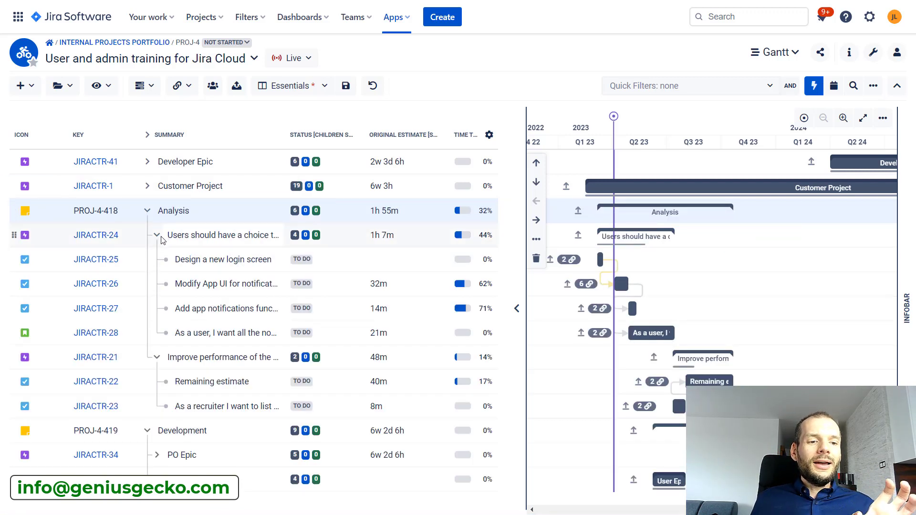
pyautogui.click(157, 235)
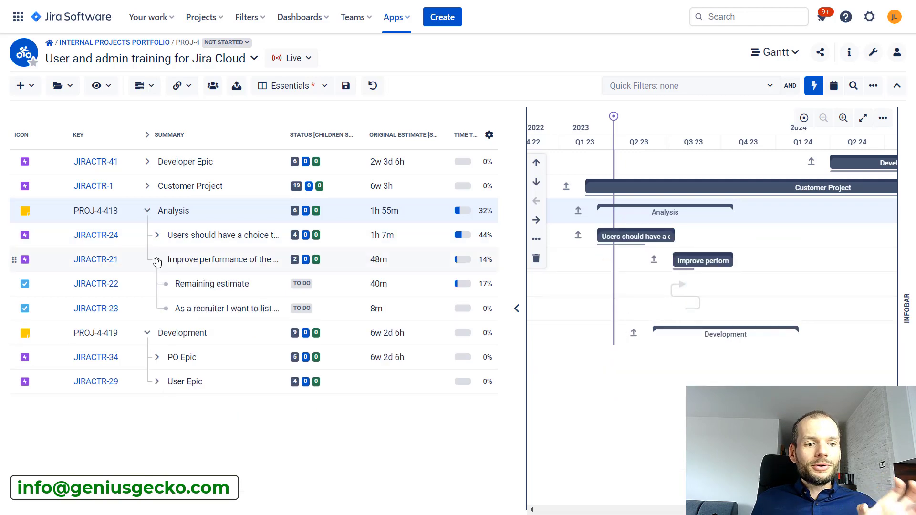
pyautogui.click(157, 262)
# Move the Improve performance epic JIRACTR-21 from Analysis under Development, then drag it back onto Analysis
pyautogui.moveTo(15, 260); pyautogui.dragTo(252, 381)
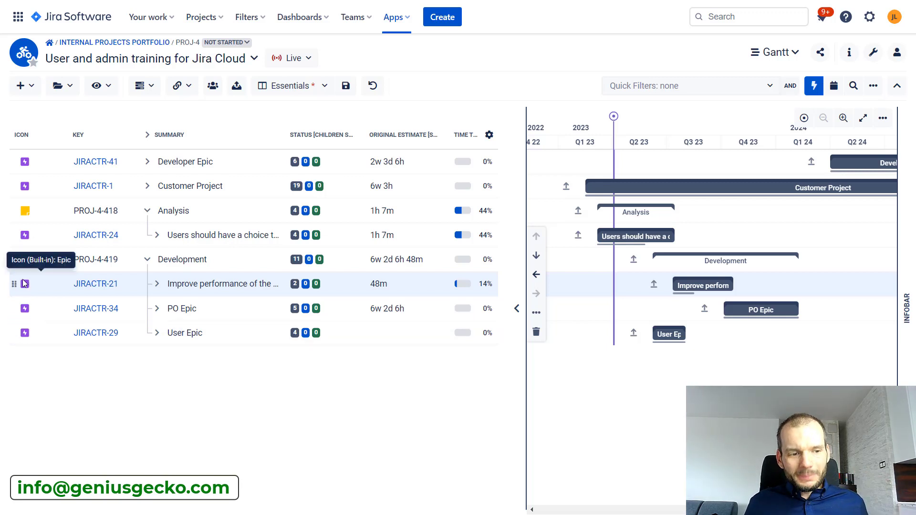
pyautogui.moveTo(12, 283); pyautogui.dragTo(197, 208)
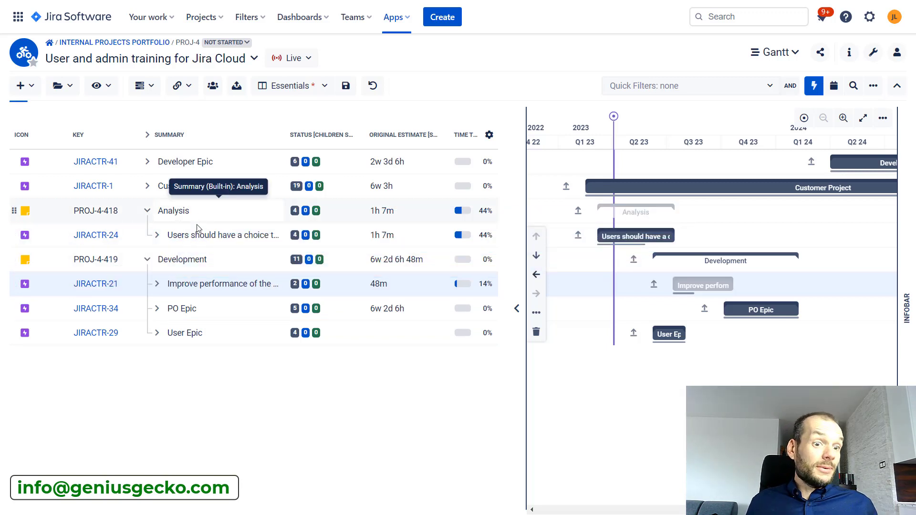